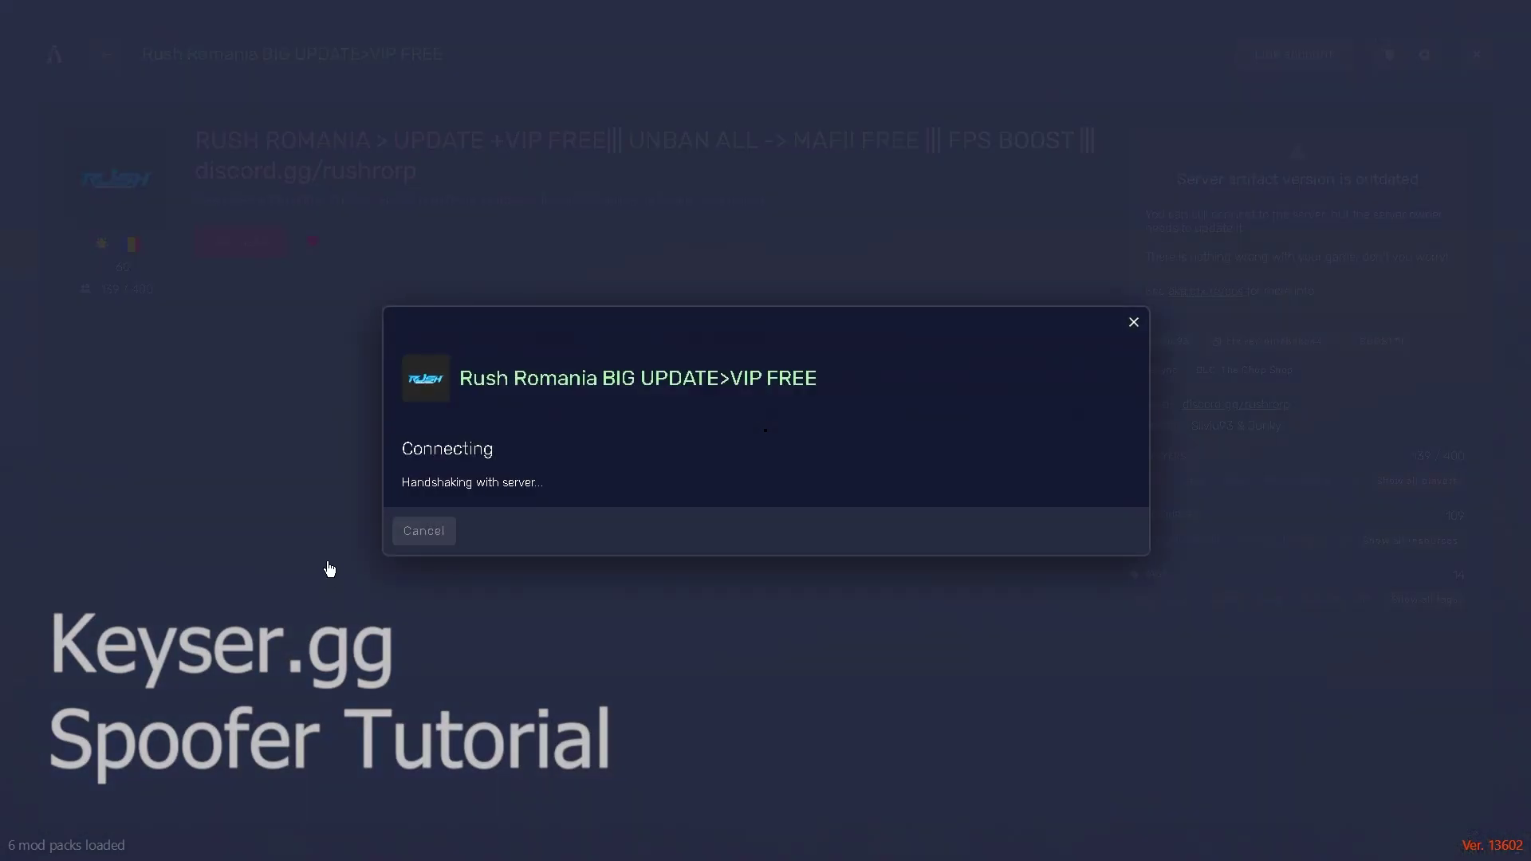
Dismiss the failed Rush Romania connection notice and exit FiveM to the desktop
{"action": "left_click", "coordinate": [419, 755]}
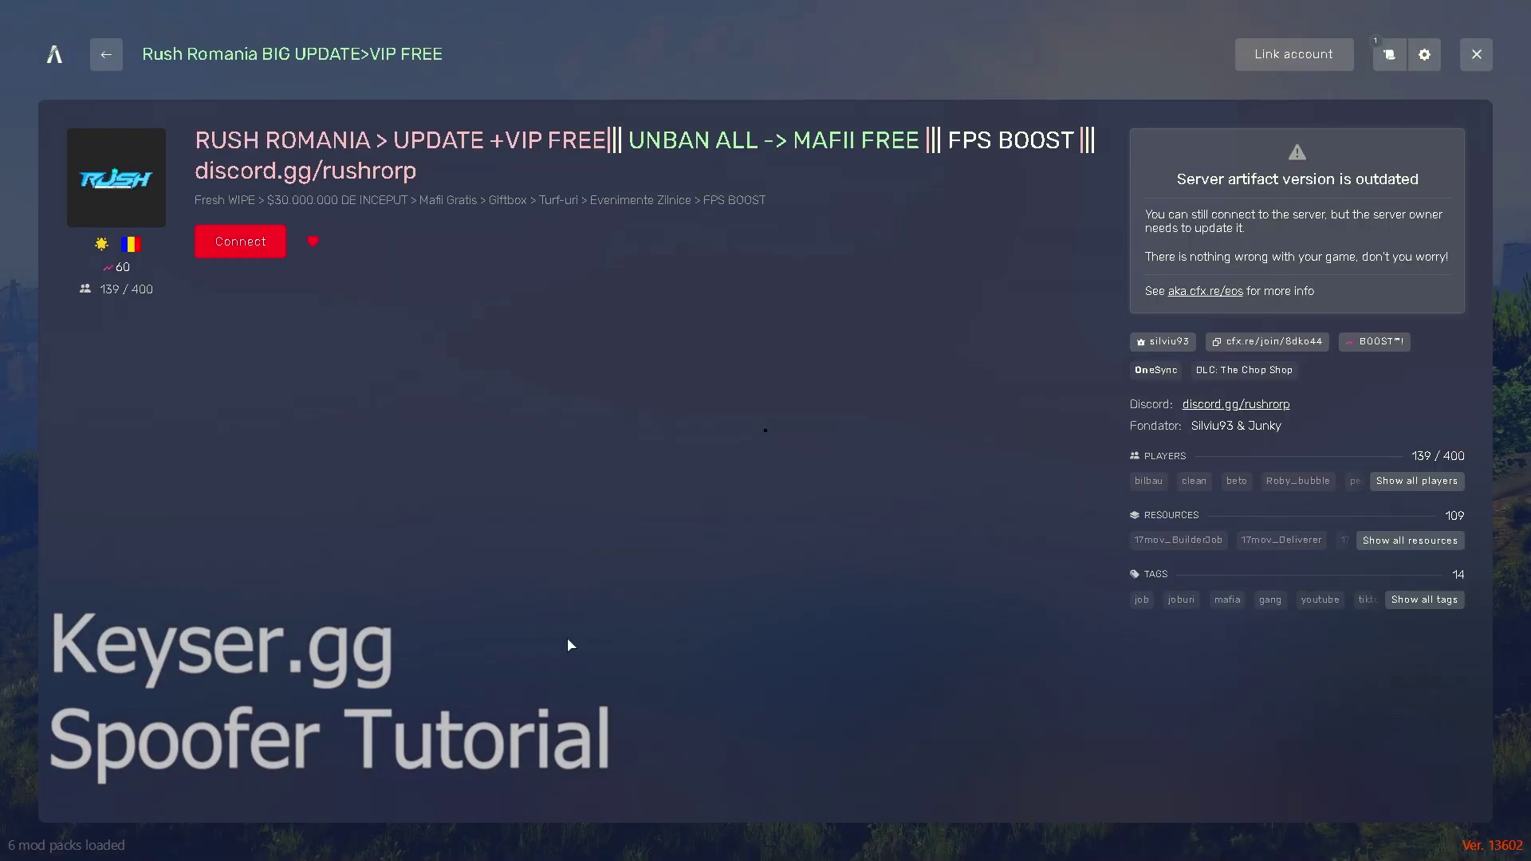
{"action": "left_click", "coordinate": [1477, 54]}
{"action": "left_click", "coordinate": [1312, 55]}
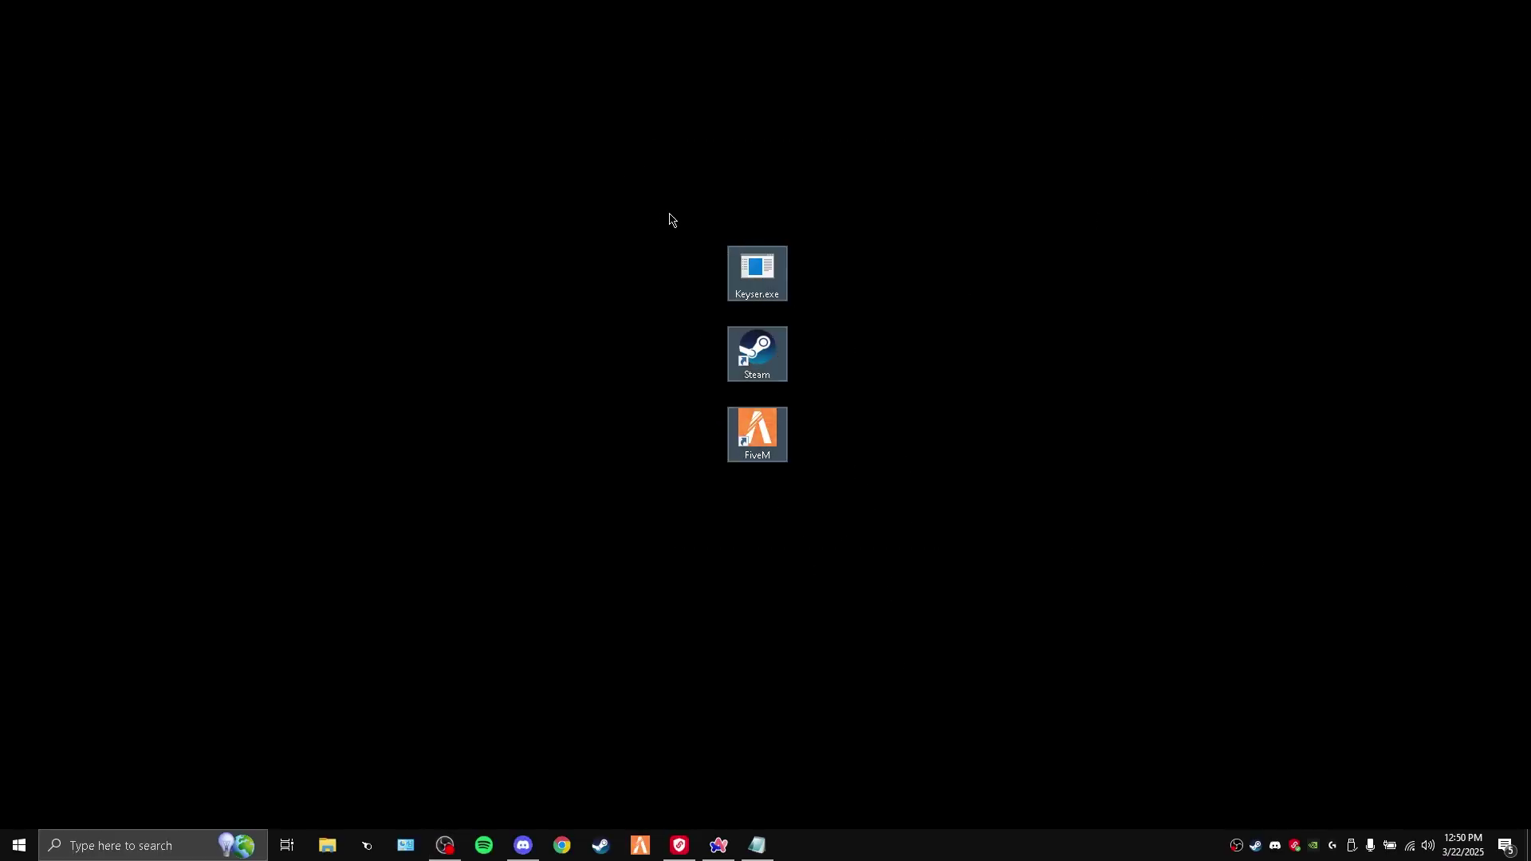
Launch Keyser.exe, log in, run and confirm the FiveM Spoofer, then close Keyser
{"action": "double_click", "coordinate": [779, 278]}
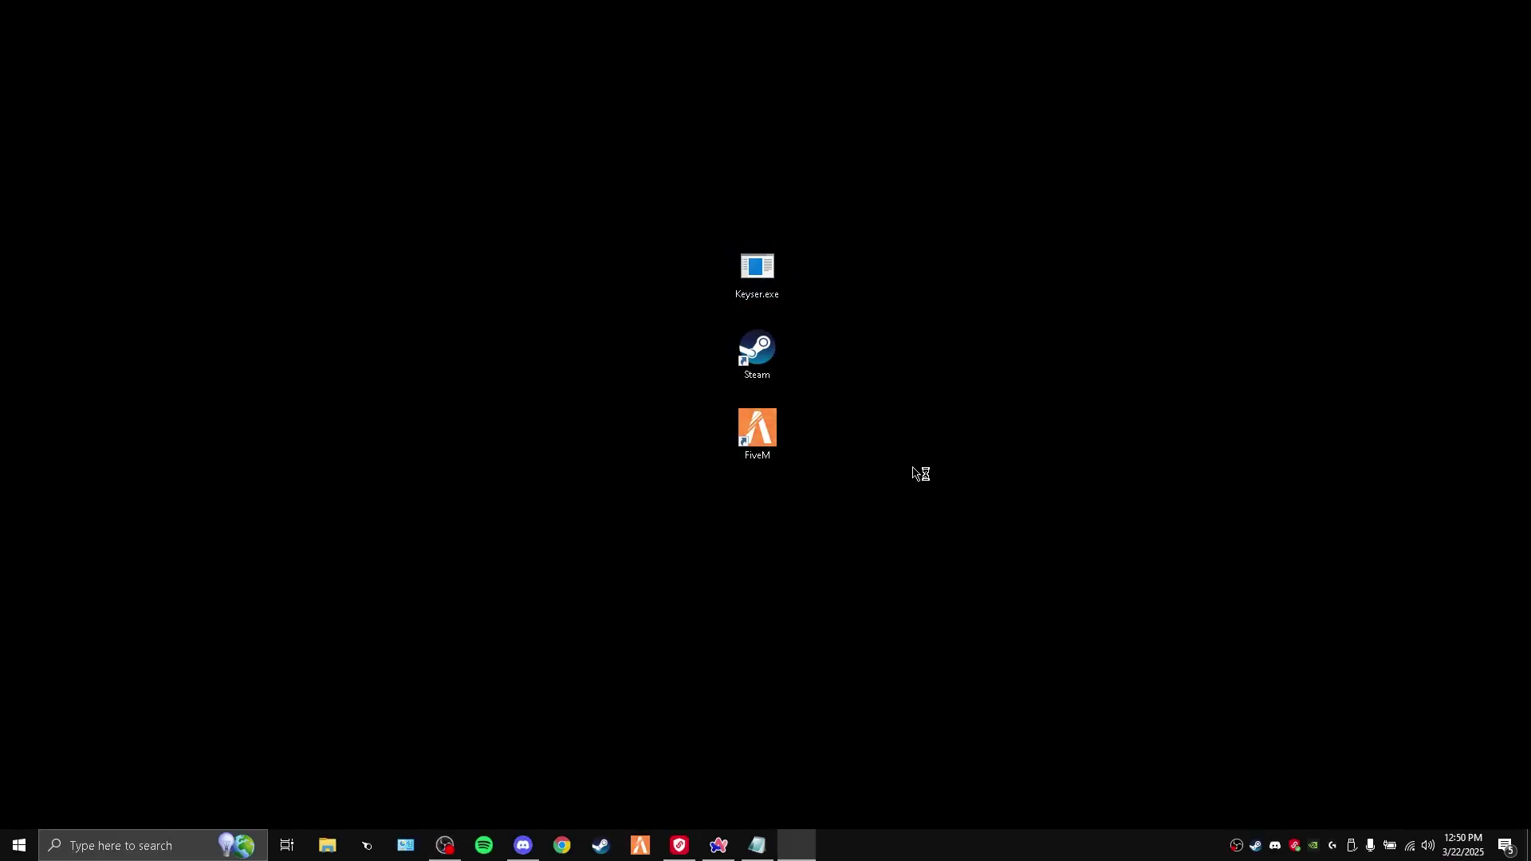
{"action": "left_click", "coordinate": [837, 480]}
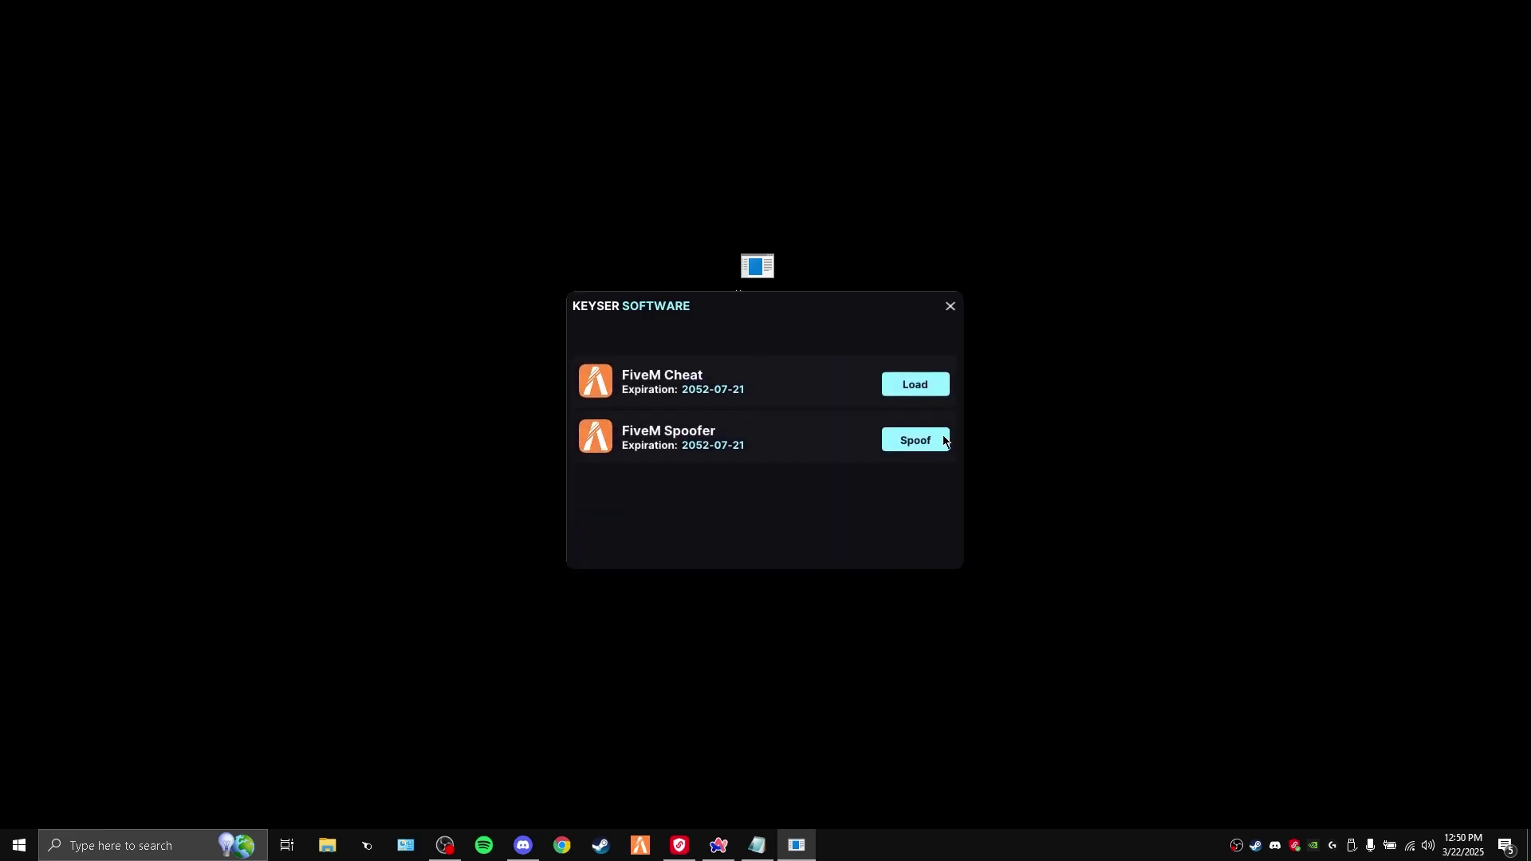
{"action": "left_click", "coordinate": [917, 411]}
{"action": "left_click", "coordinate": [759, 482]}
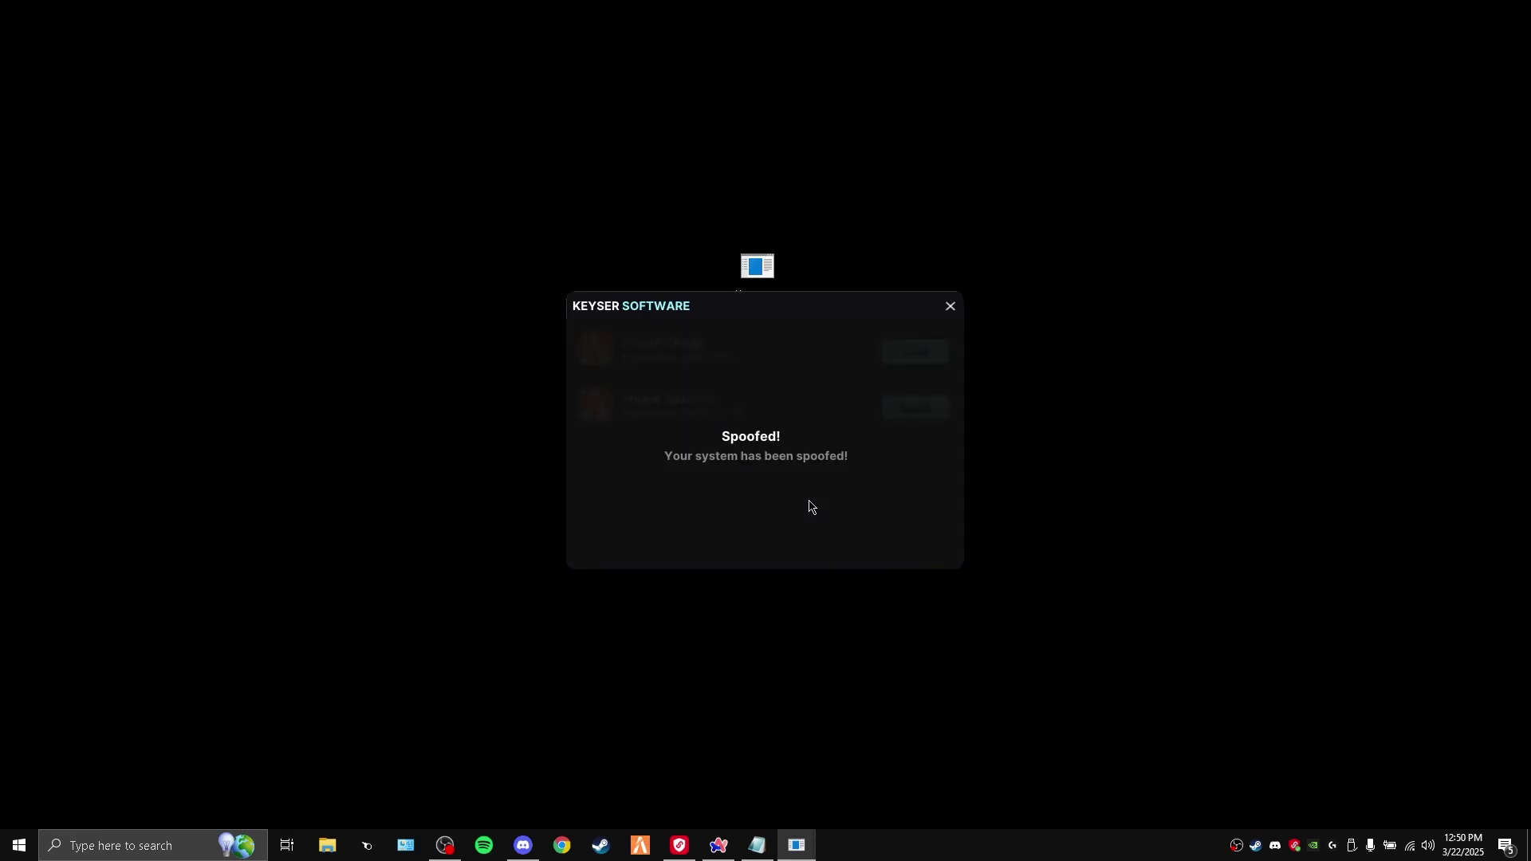
{"action": "left_click", "coordinate": [980, 273]}
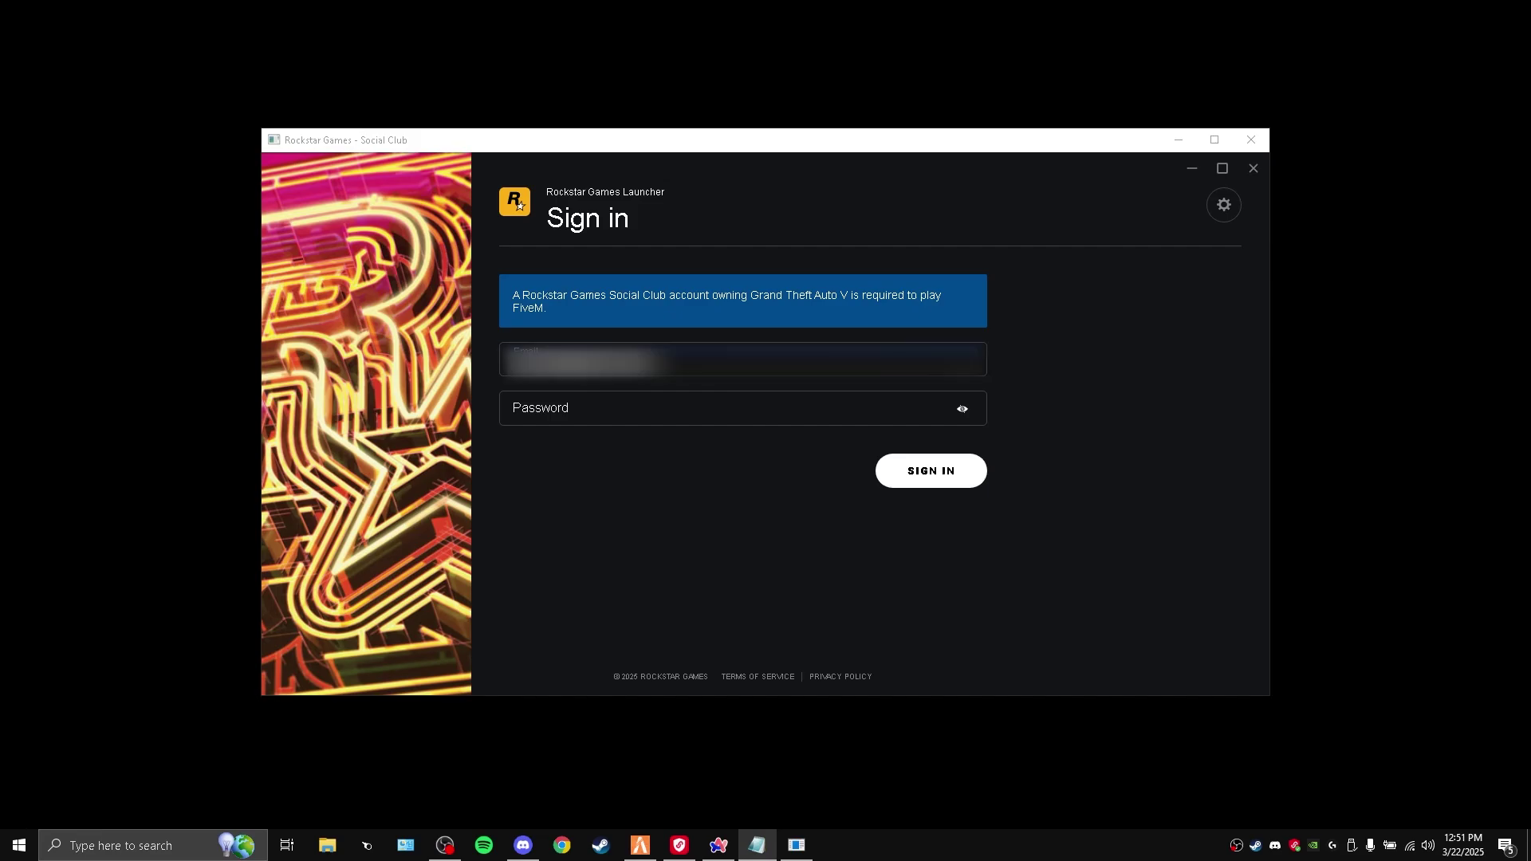
Sign in to the Rockstar Social Club account with the password
{"action": "left_click", "coordinate": [593, 414]}
{"action": "type", "text": "••••••••"}
{"action": "left_click", "coordinate": [930, 470]}
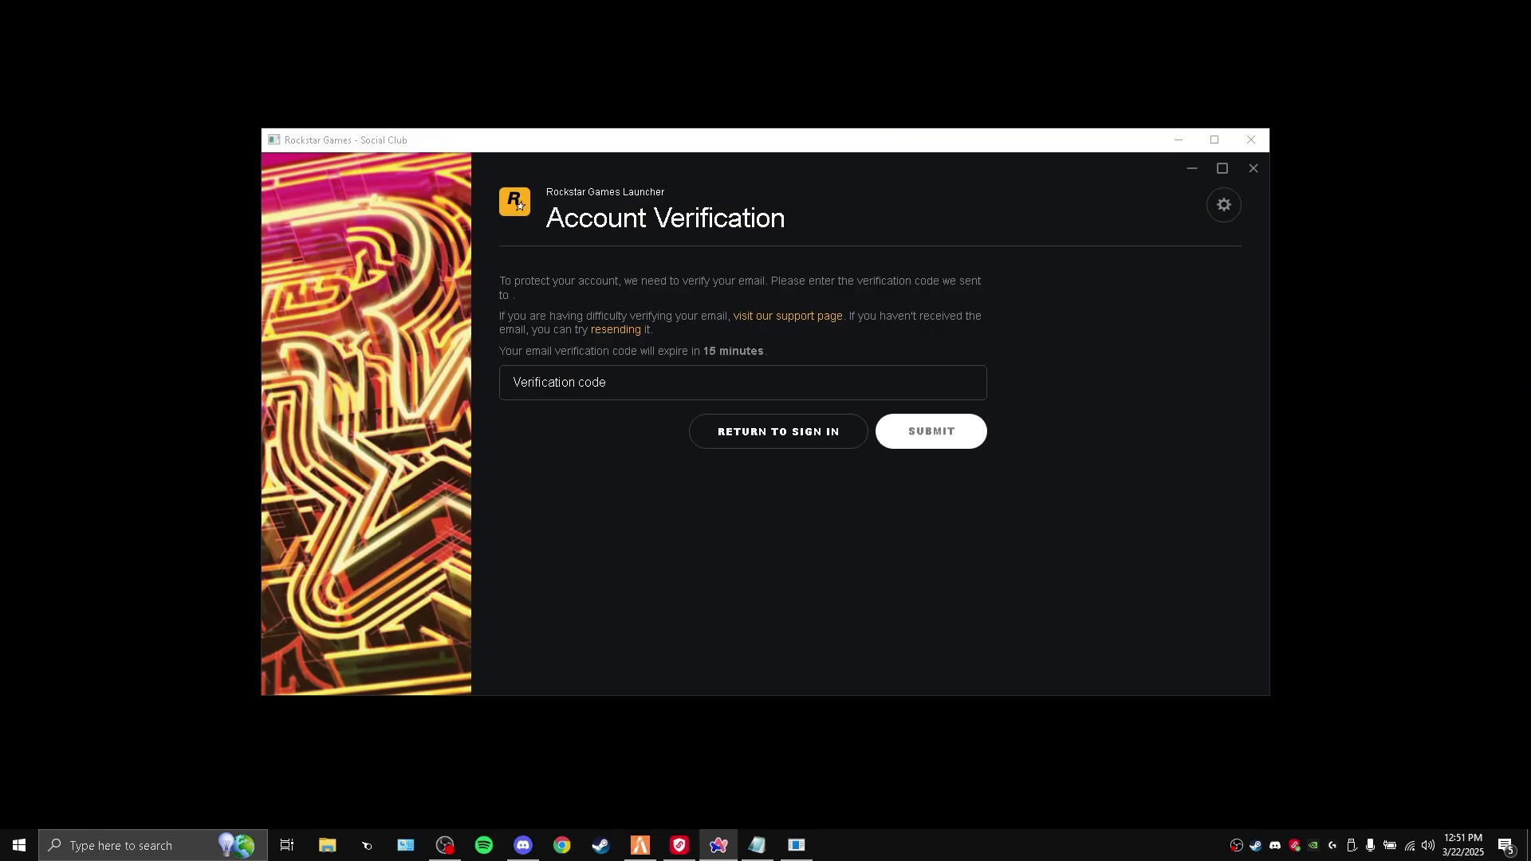
Submit the email verification code and sign in again
{"action": "left_click", "coordinate": [741, 381]}
{"action": "type", "text": "[verification code]"}
{"action": "left_click", "coordinate": [930, 431]}
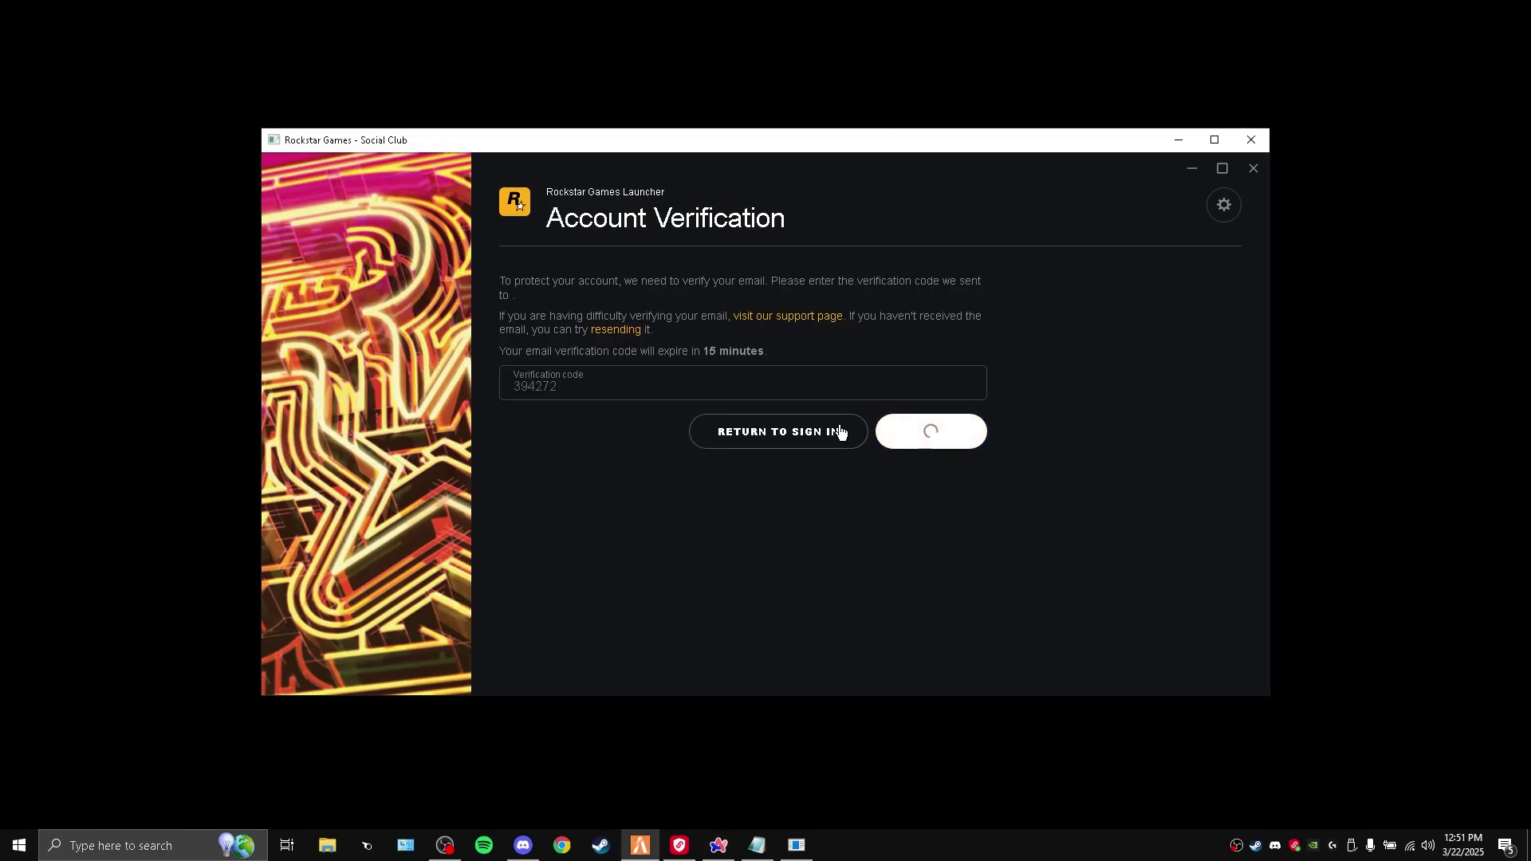
{"action": "left_click", "coordinate": [955, 469]}
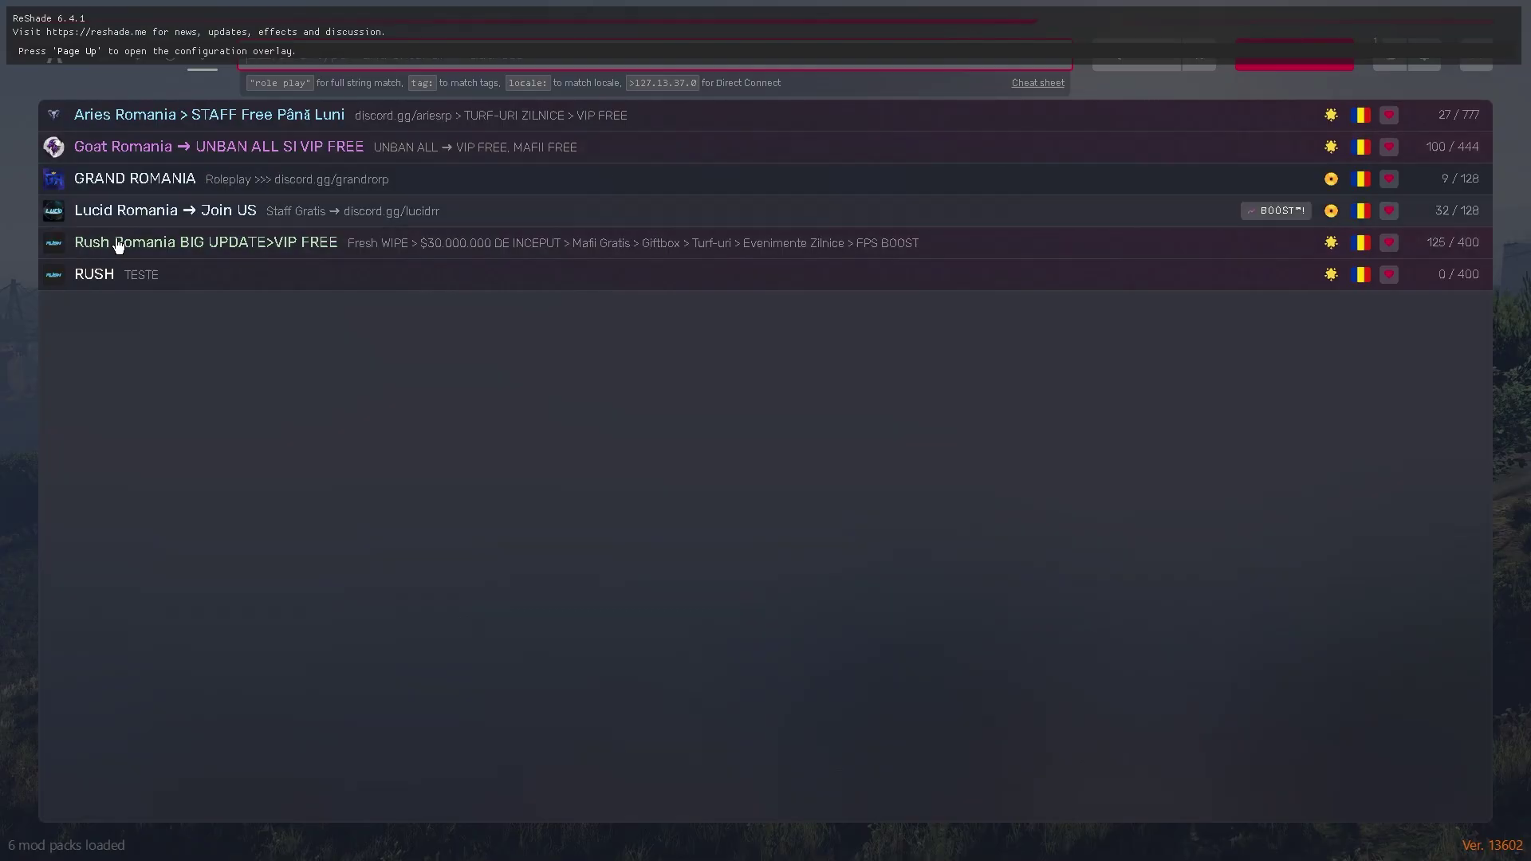
Open the Rush Romania BIG UPDATE>VIP FREE server entry and connect to it
{"action": "left_click", "coordinate": [110, 251]}
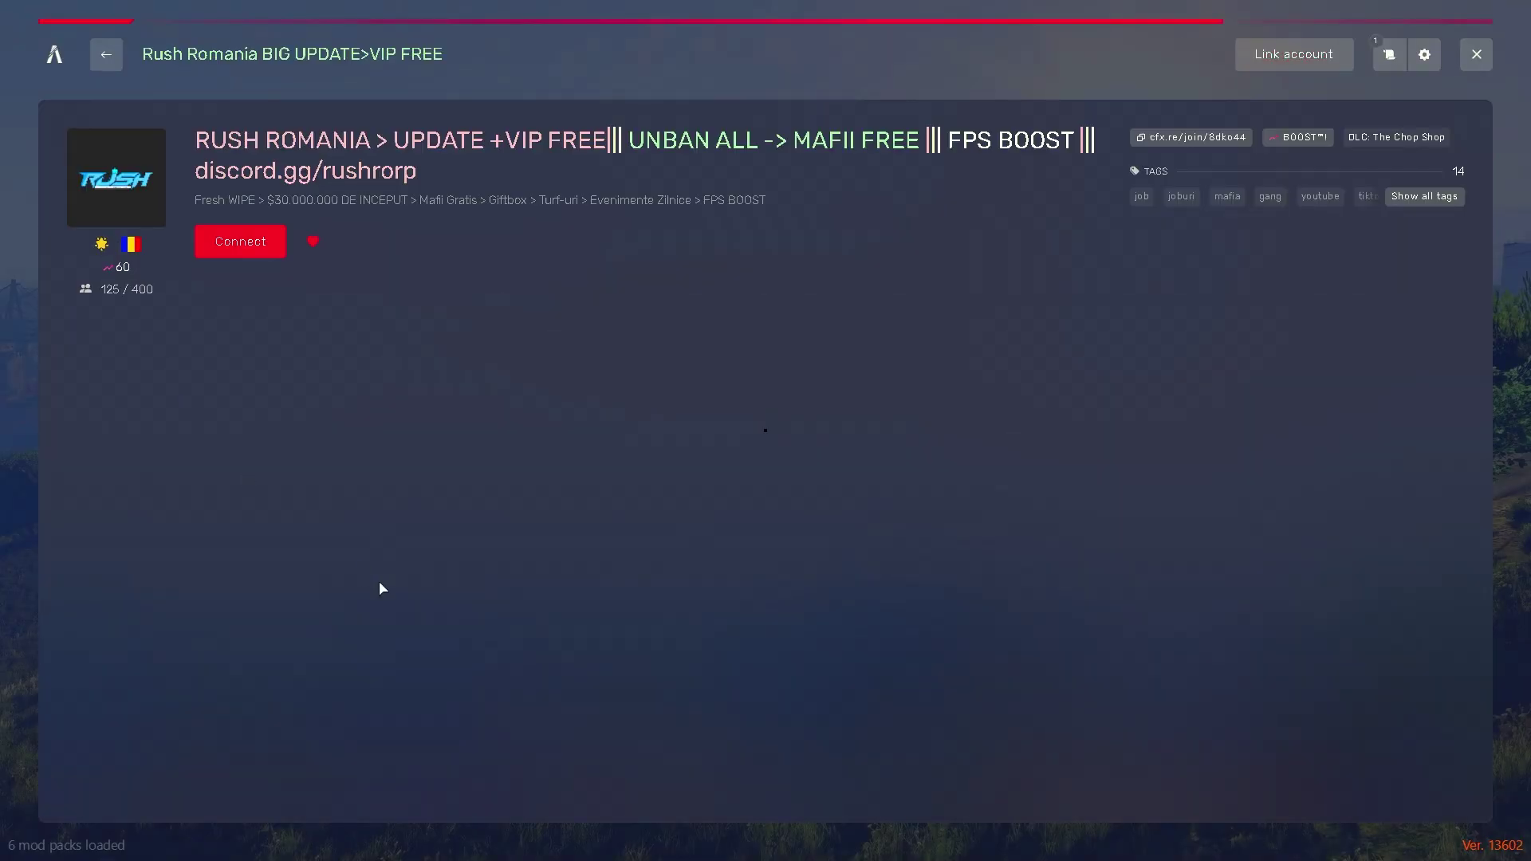
{"action": "left_click", "coordinate": [241, 240]}
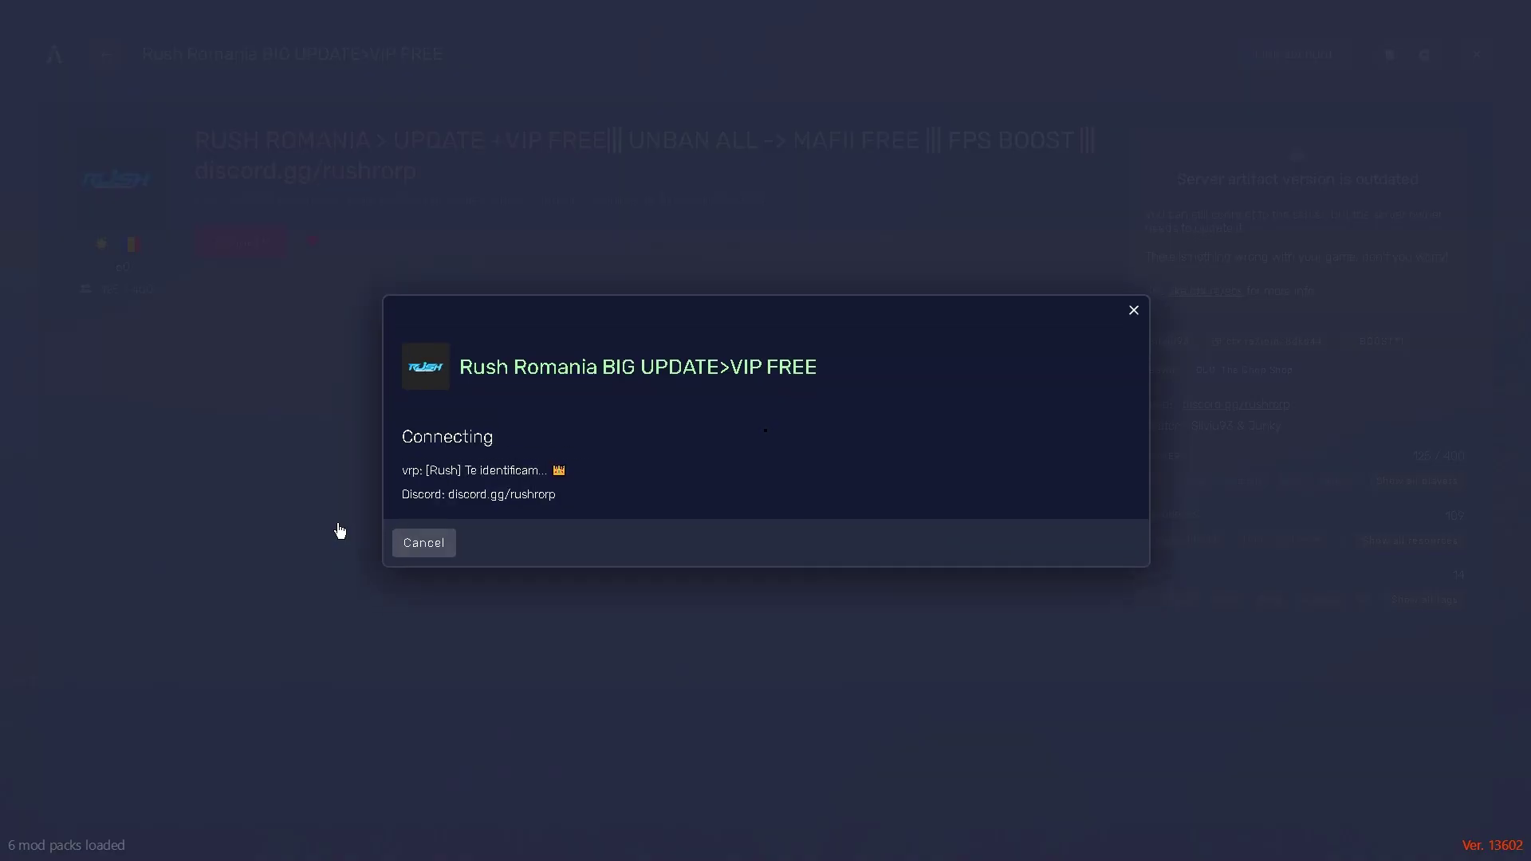